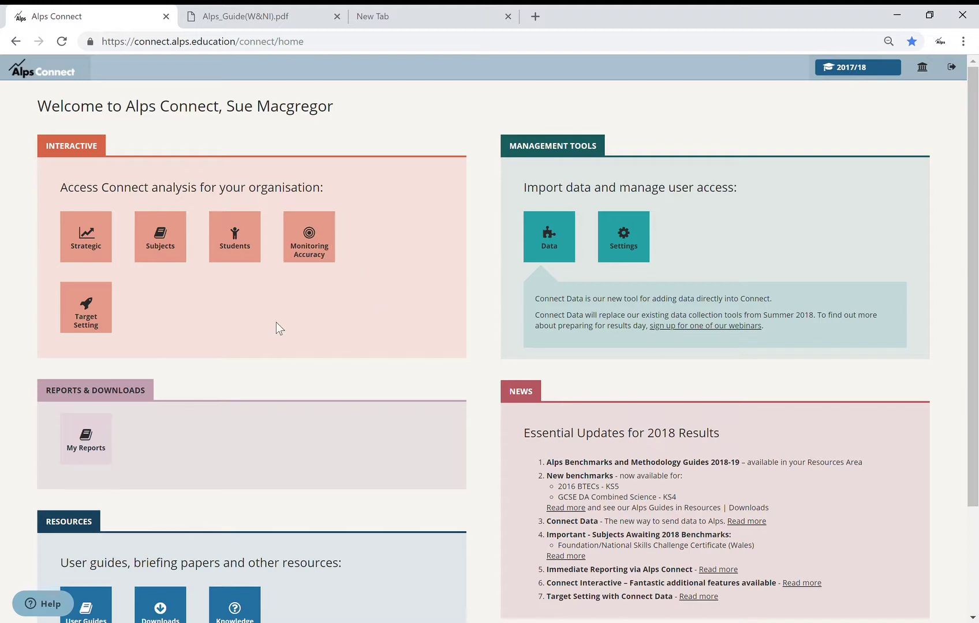
# Open the Subjects Overview, then the A-level Biology analysis (grade 6, score 0.80, 23 students)
pyautogui.click(169, 241)
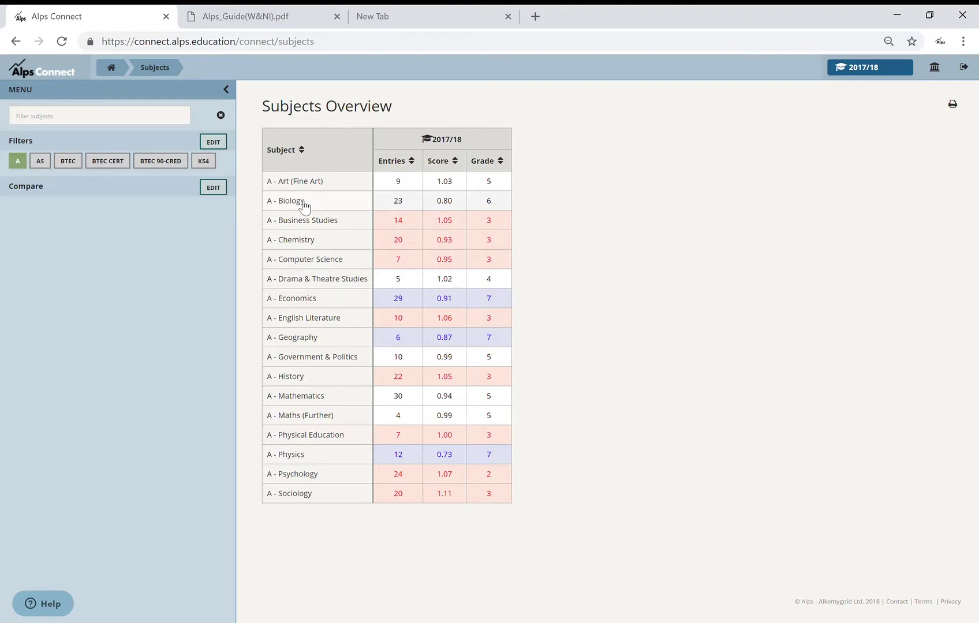
pyautogui.click(301, 201)
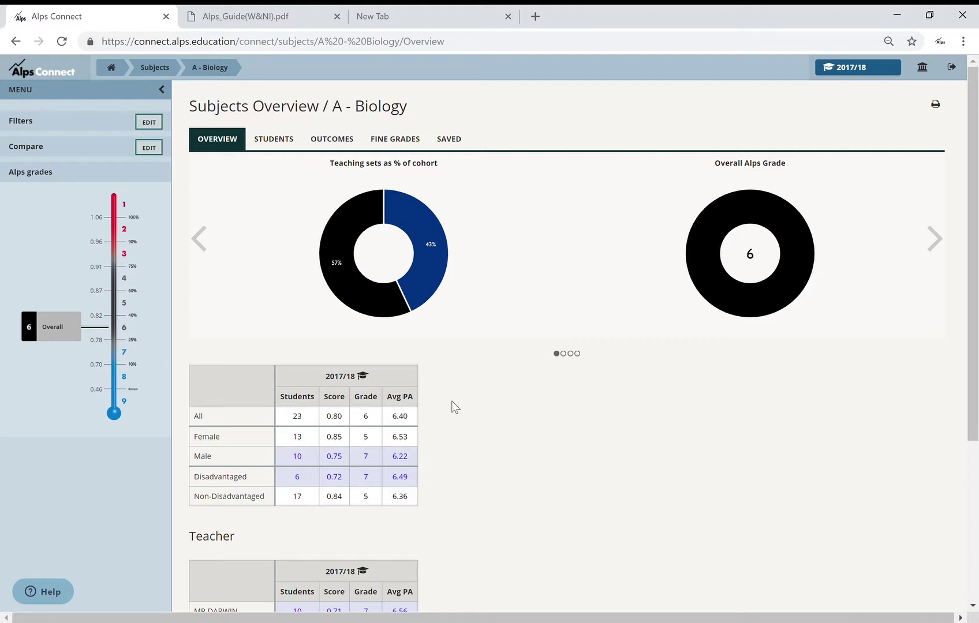
# Open Biology teaching set 13/B1: 10 students, score 0.71, overall grade 7
pyautogui.moveTo(439, 271)
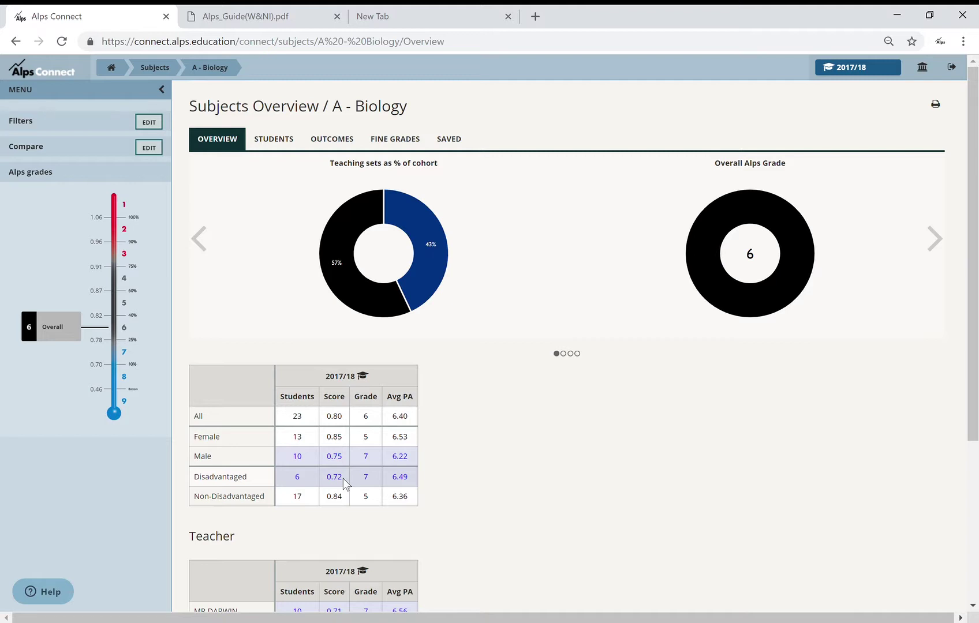
pyautogui.scroll(-4, 505, 479)
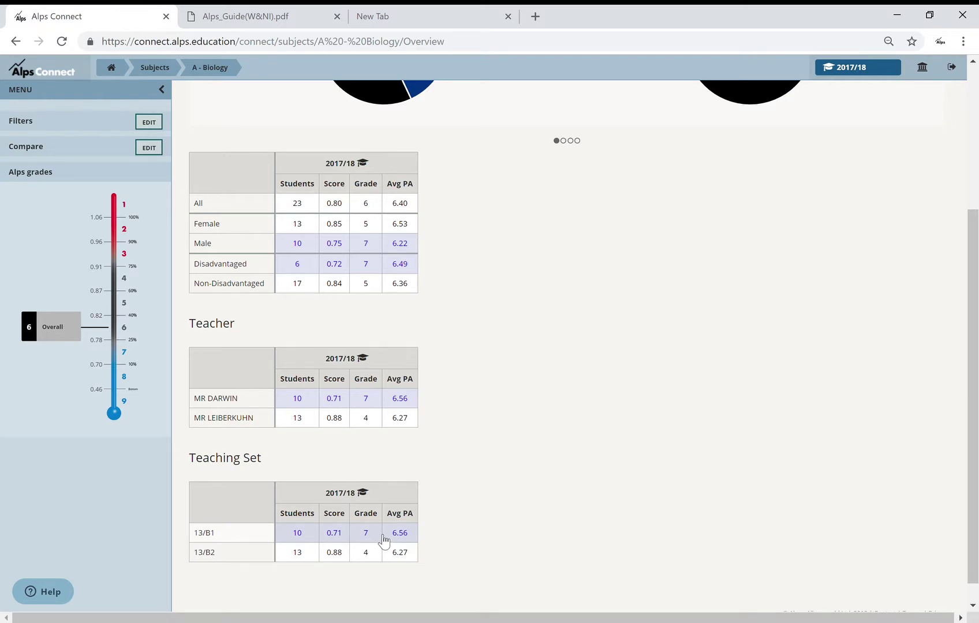
pyautogui.click(209, 533)
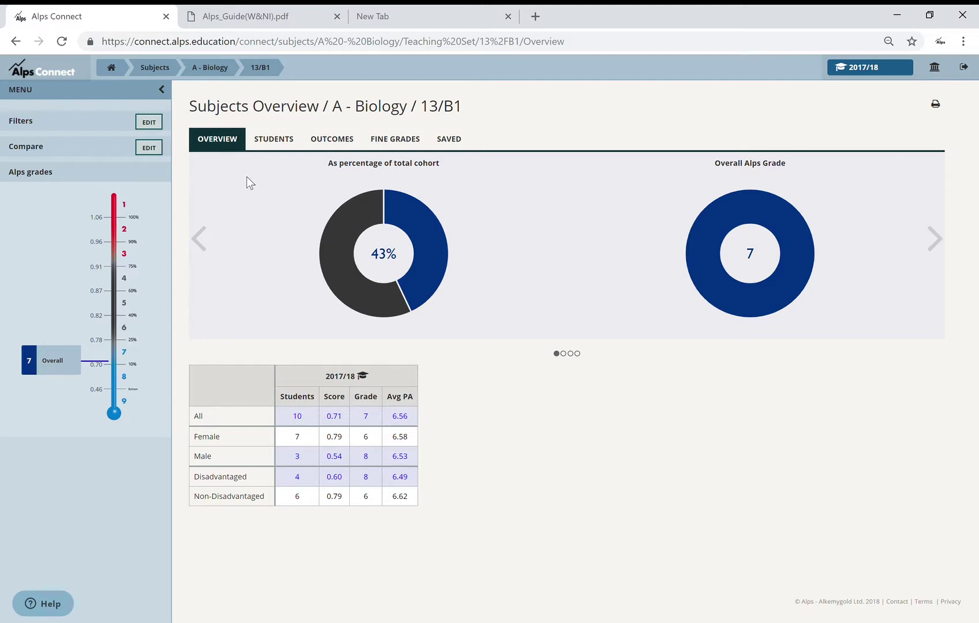
# List the 10 students in 13/B1 with prior achievement, minimum expected and actual grades
pyautogui.click(279, 140)
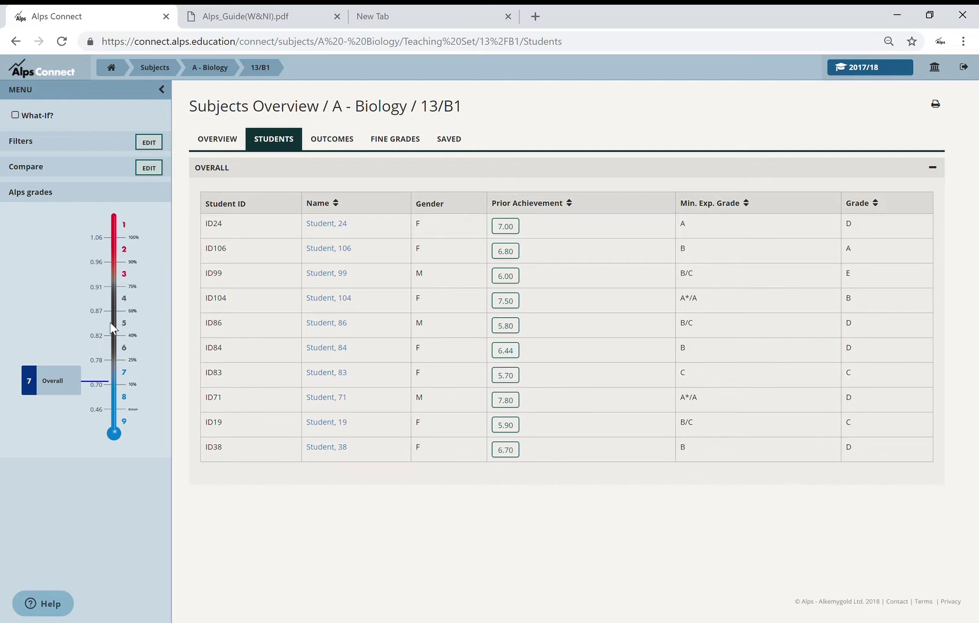
# Turn on What-If modelling and test what reaching Alps grade 5 requires
pyautogui.click(35, 117)
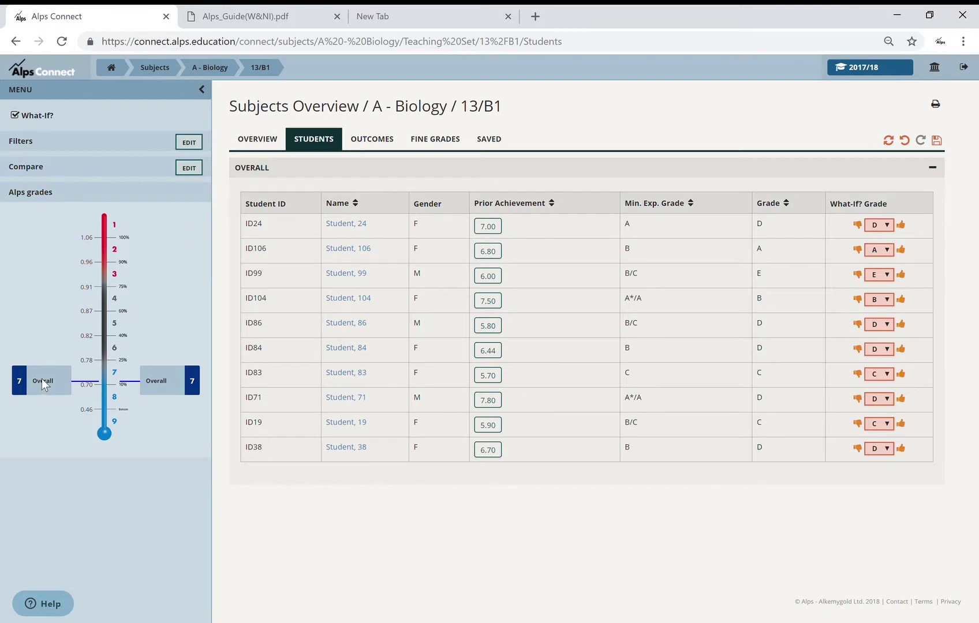
pyautogui.moveTo(42, 381); pyautogui.dragTo(47, 324)
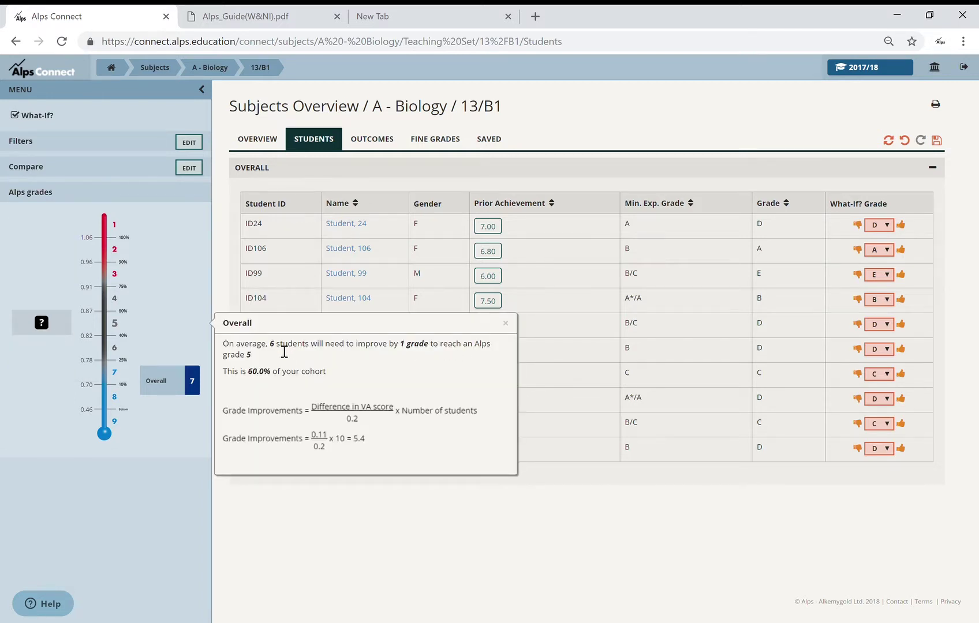
pyautogui.click(505, 323)
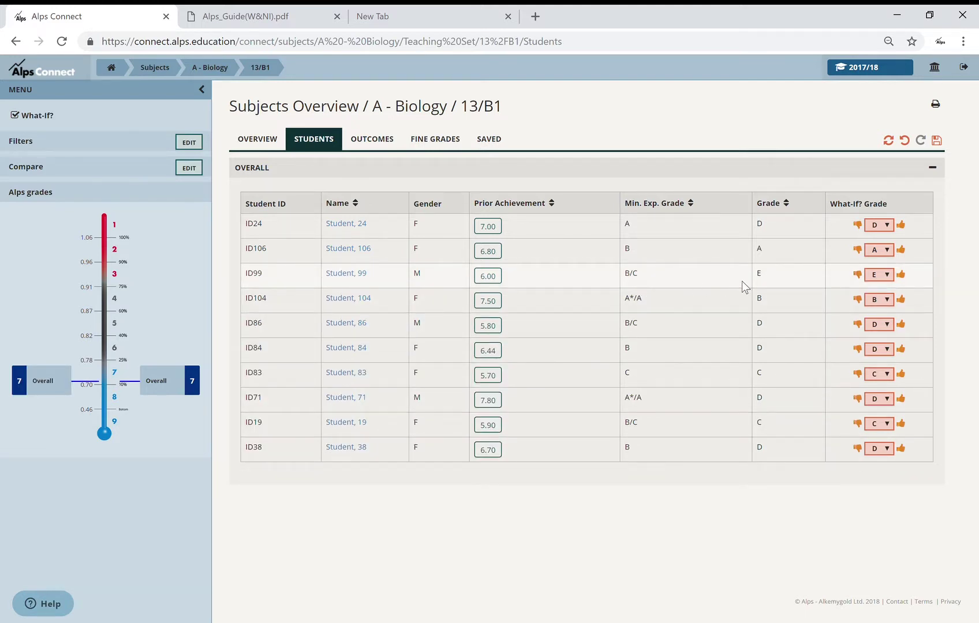
# Raise What-If grades: ID99 E to D, ID84 D to B, ID24 D to C, ID19 C to B, ID38 D to C
pyautogui.click(902, 276)
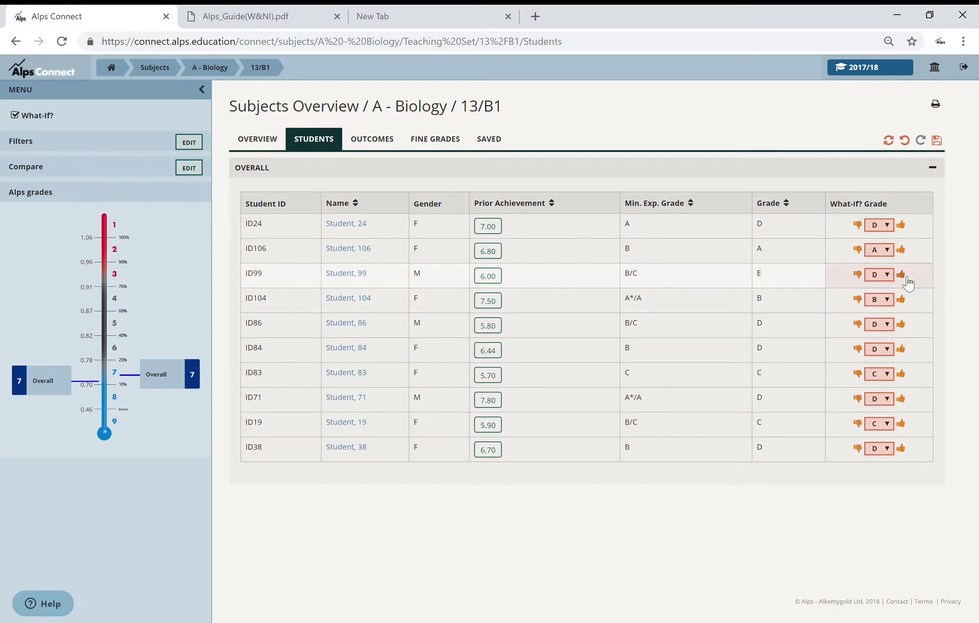
pyautogui.click(900, 349)
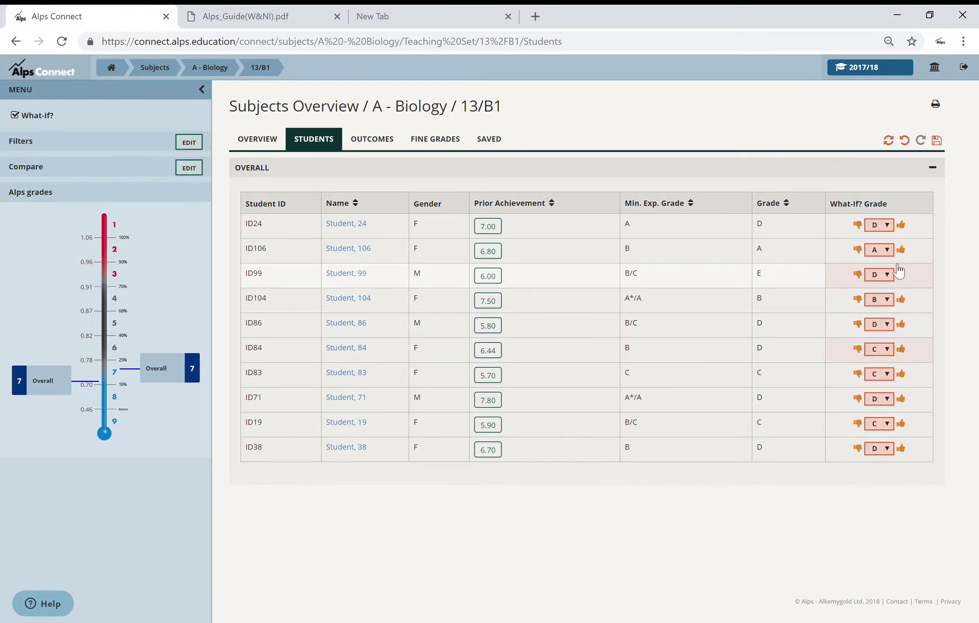
pyautogui.click(900, 225)
pyautogui.click(900, 423)
pyautogui.click(900, 448)
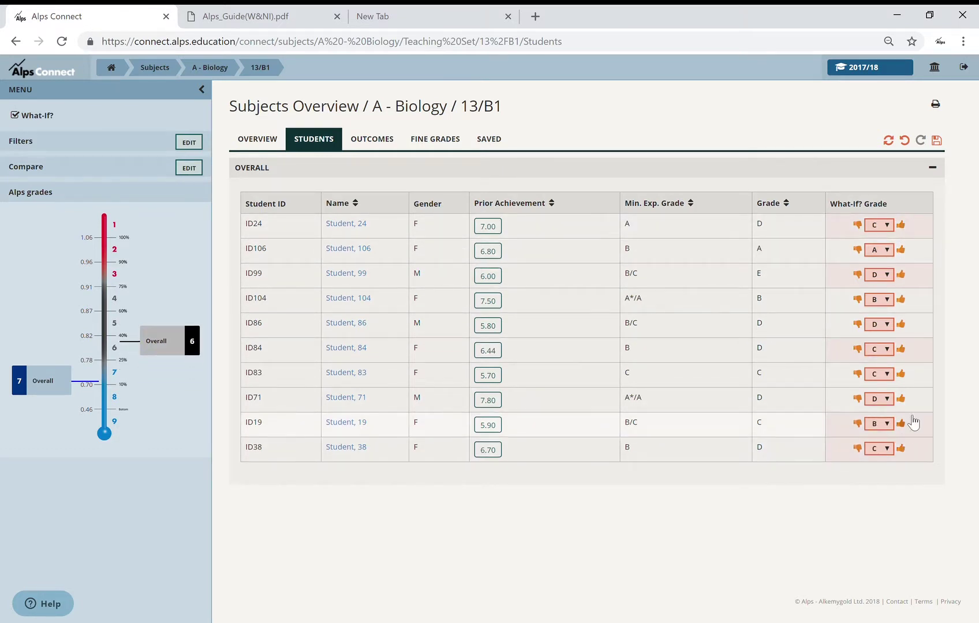
pyautogui.click(900, 349)
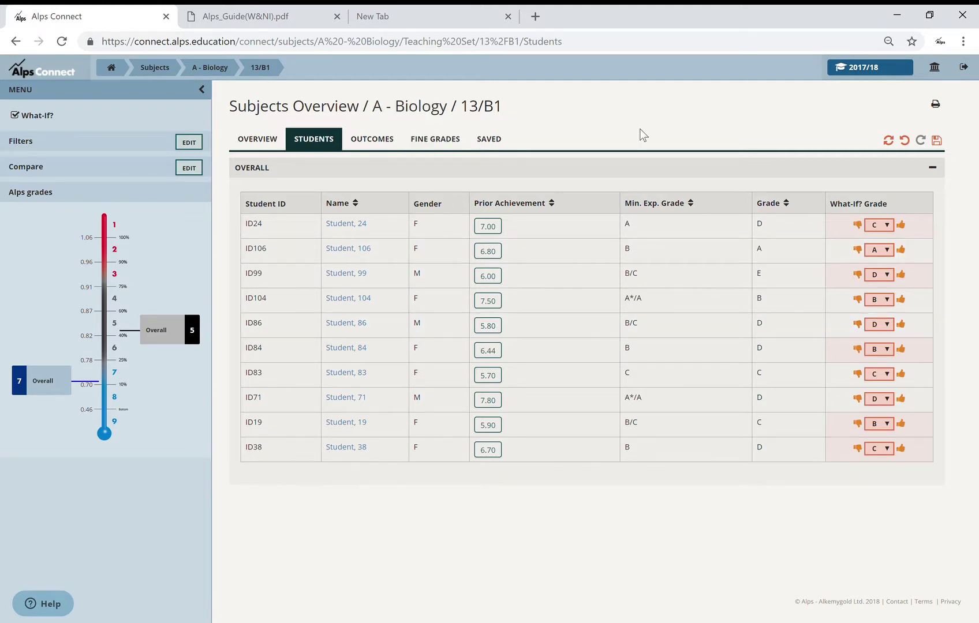
# Reset What-If grades and list all Biology students by prior achievement, highest first
pyautogui.click(889, 142)
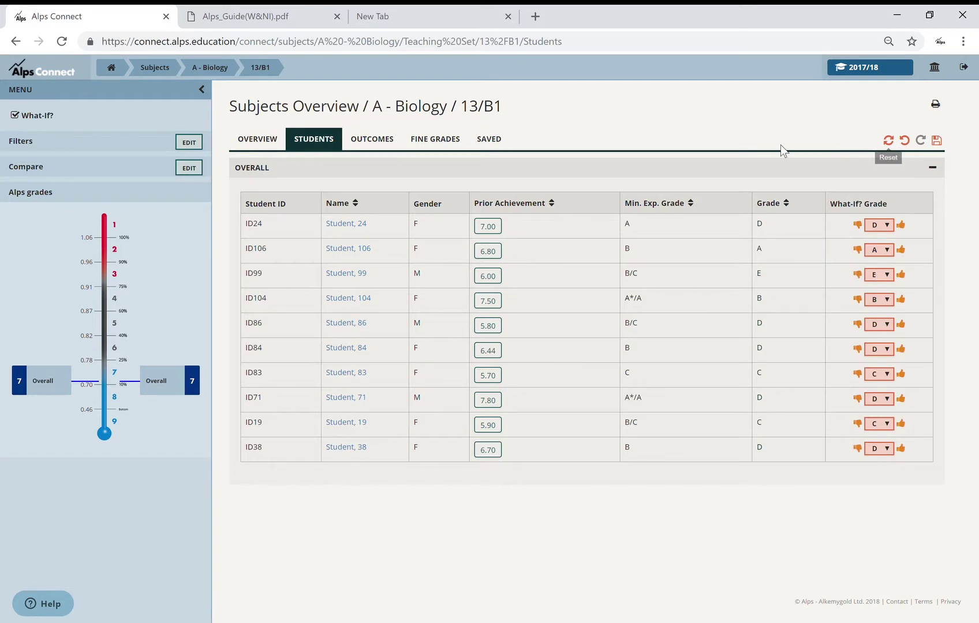
pyautogui.click(208, 68)
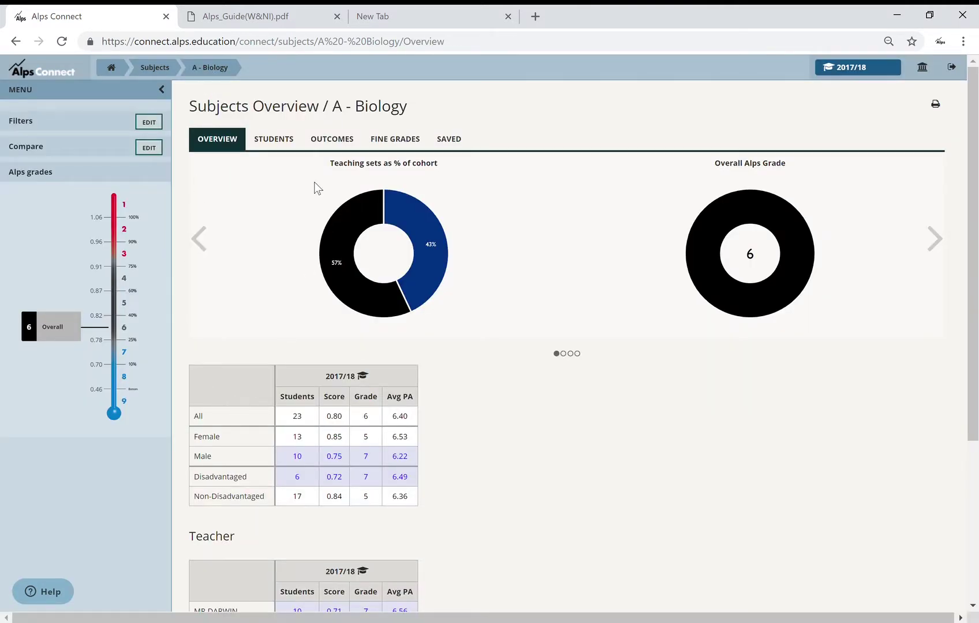
pyautogui.click(277, 138)
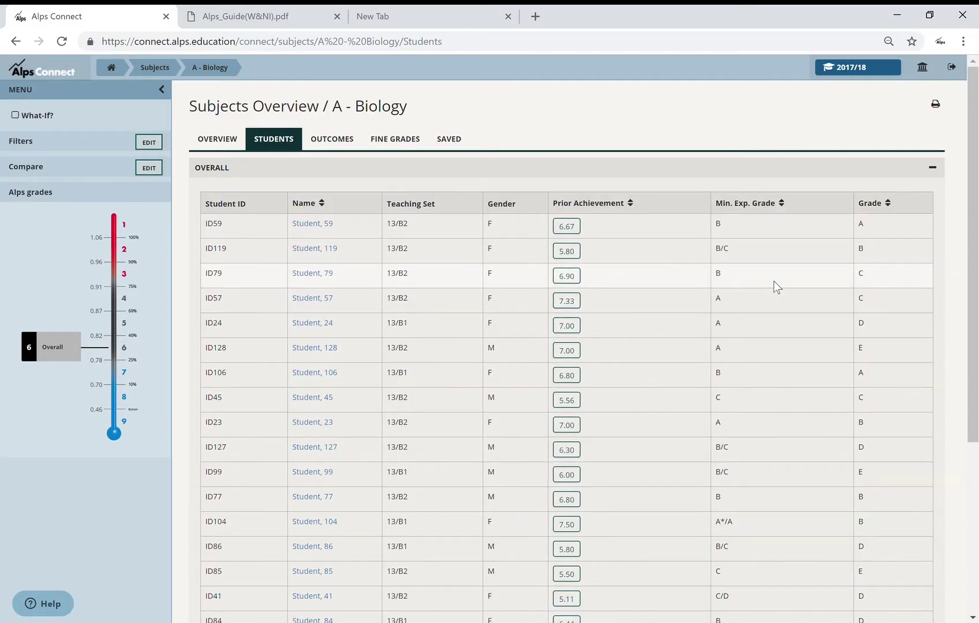
pyautogui.click(633, 204)
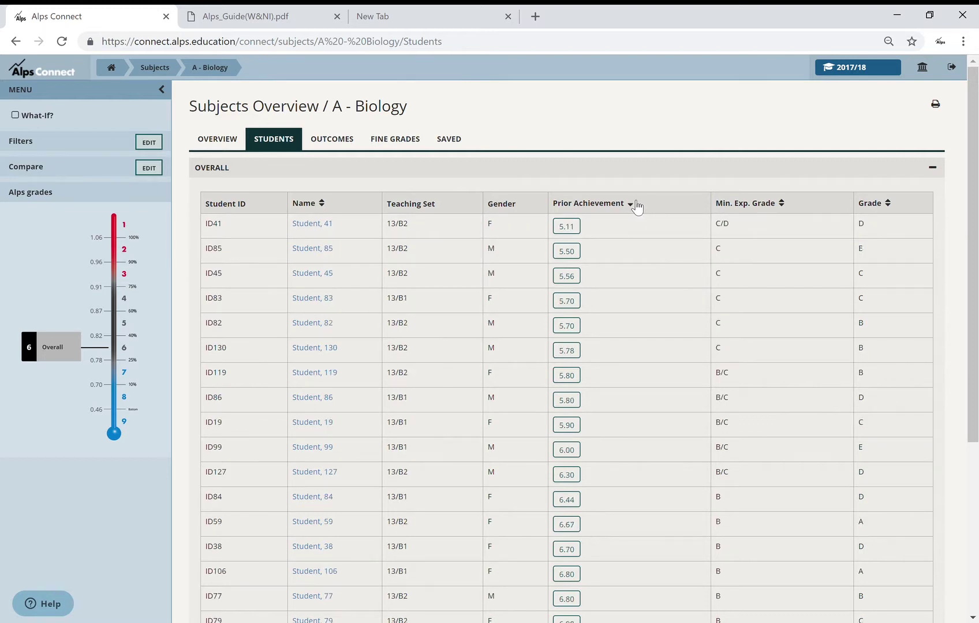
pyautogui.click(633, 204)
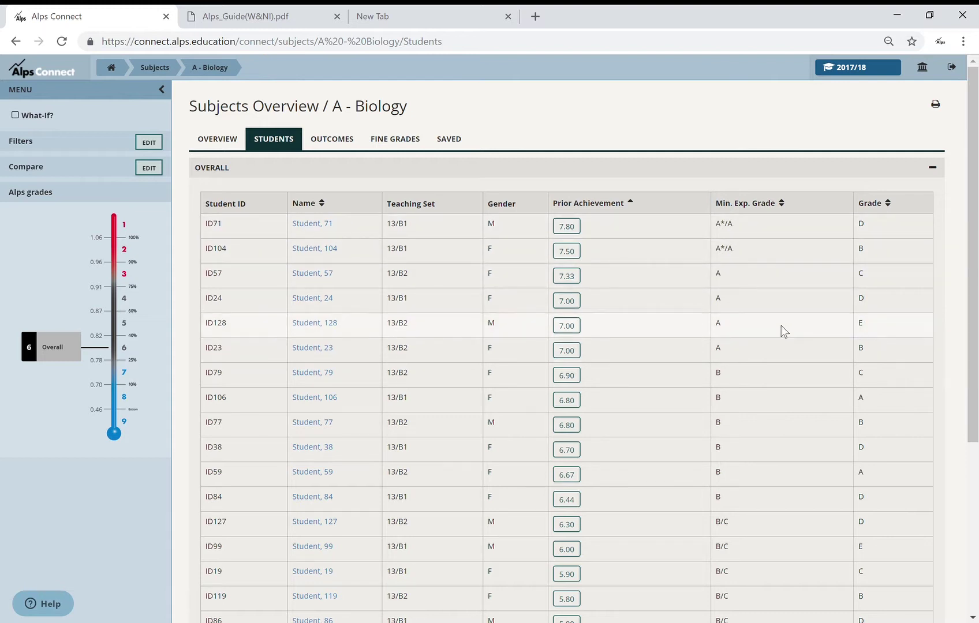
# Turn on What-If modelling for the cohort and test what reaching Alps grade 3 requires
pyautogui.click(15, 115)
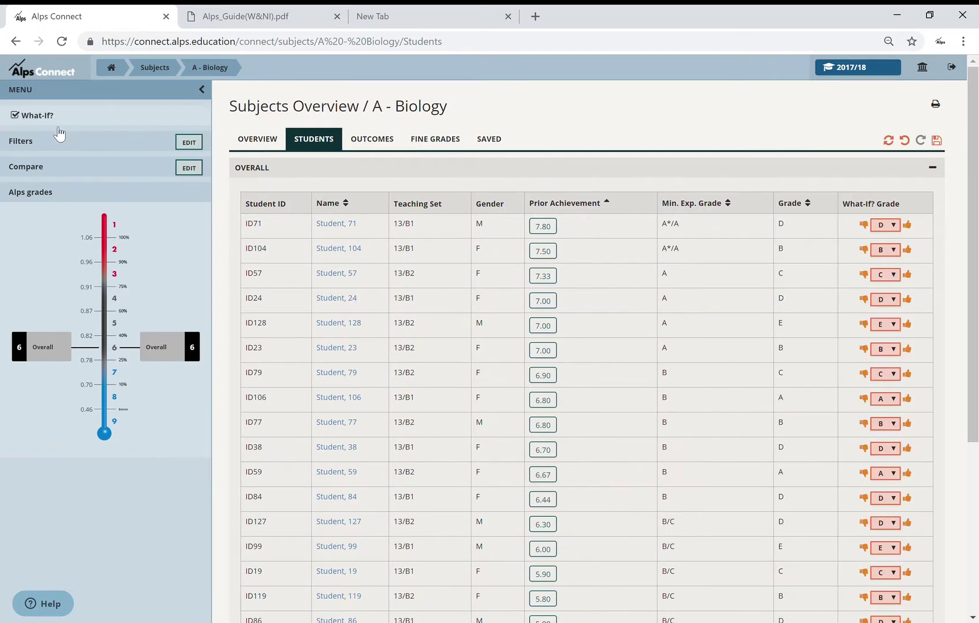
pyautogui.moveTo(38, 348); pyautogui.dragTo(50, 278)
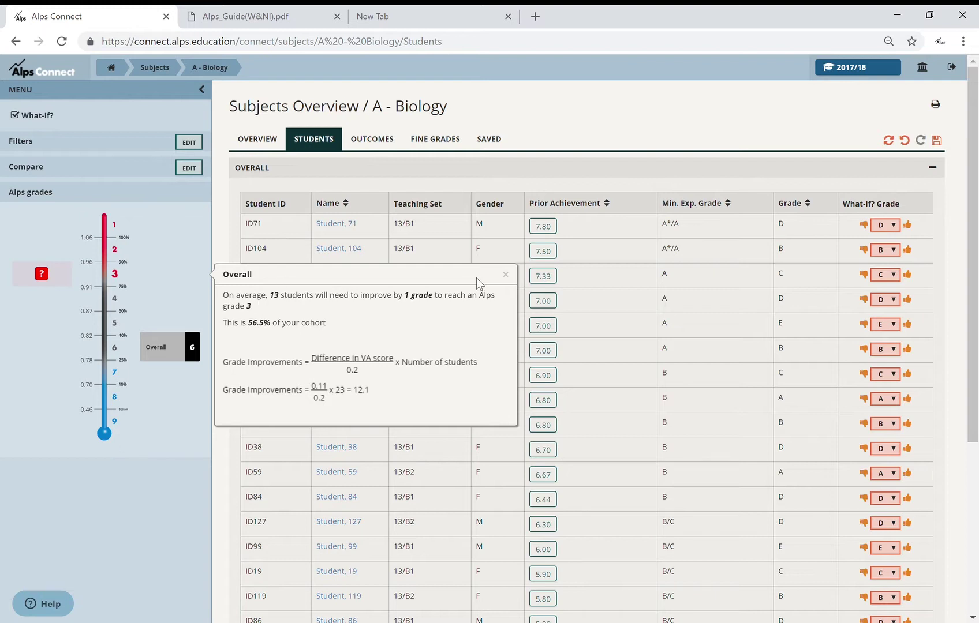
pyautogui.click(505, 275)
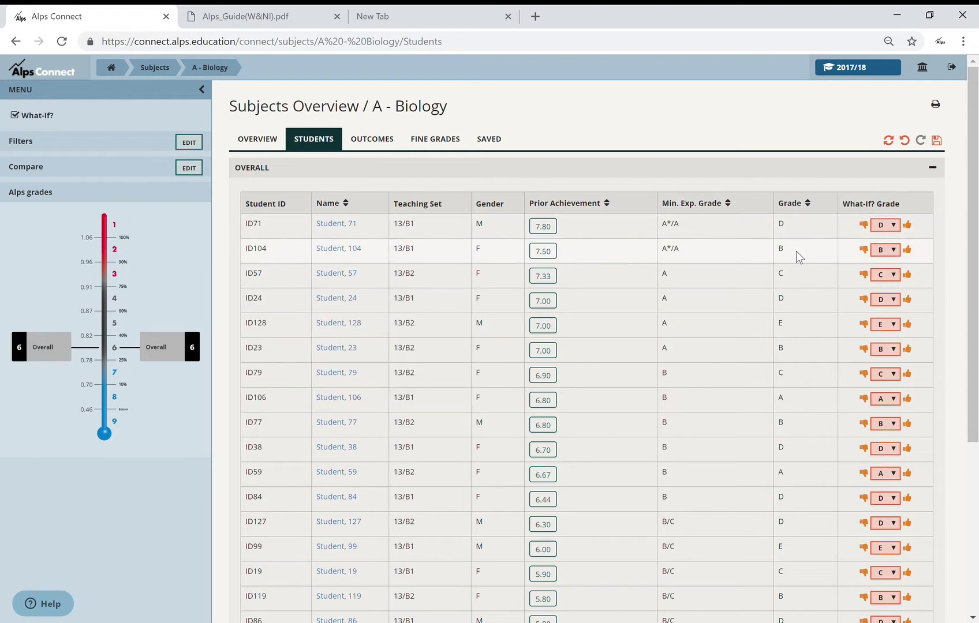
# Set What-If grade A for ID71, ID104, ID57, ID24, ID128 and ID23, then reset
pyautogui.click(886, 224)
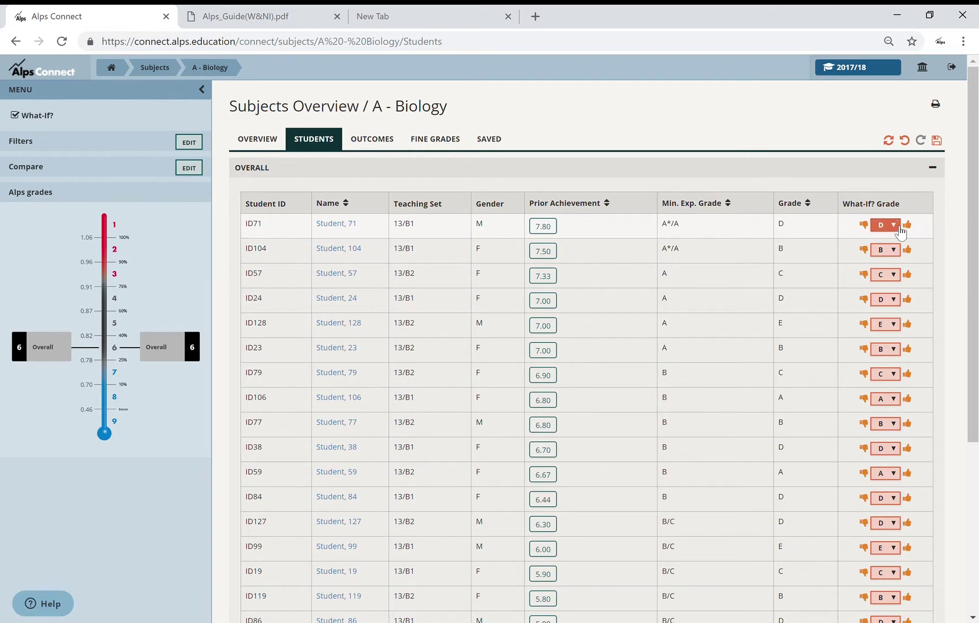
pyautogui.click(881, 263)
pyautogui.click(883, 257)
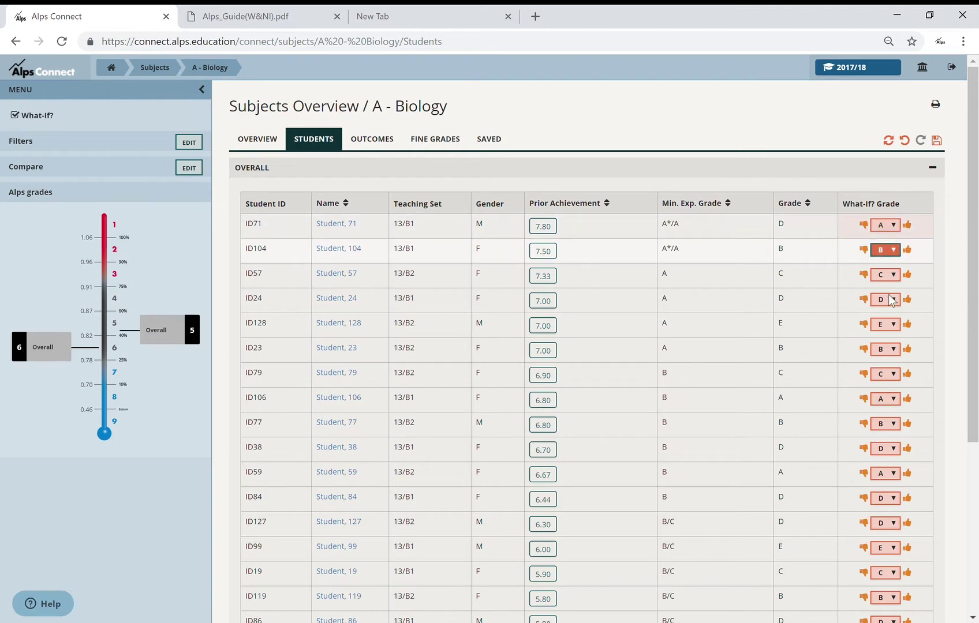
pyautogui.click(894, 277)
pyautogui.click(891, 313)
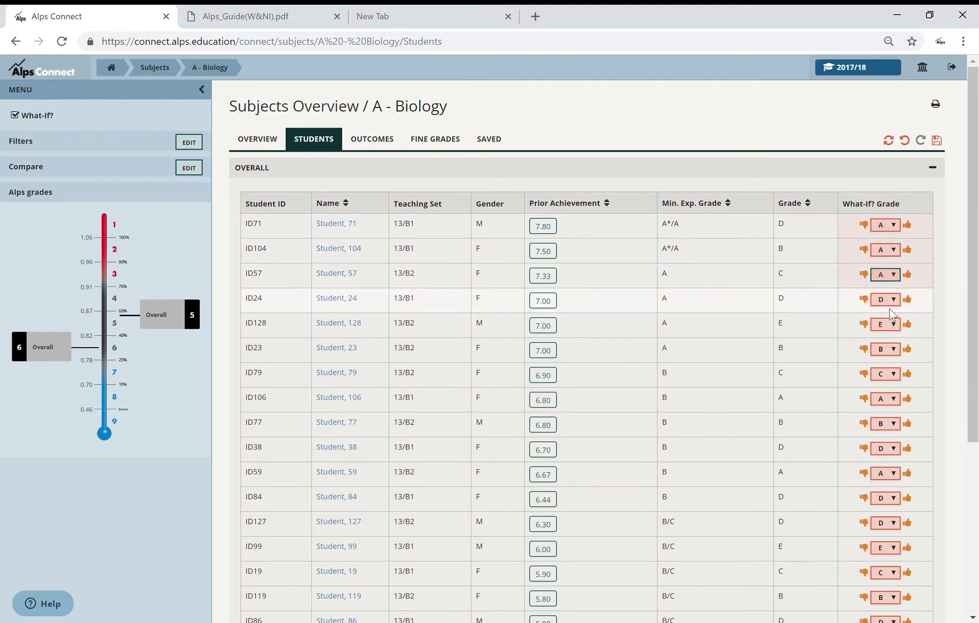
pyautogui.click(889, 300)
pyautogui.click(887, 338)
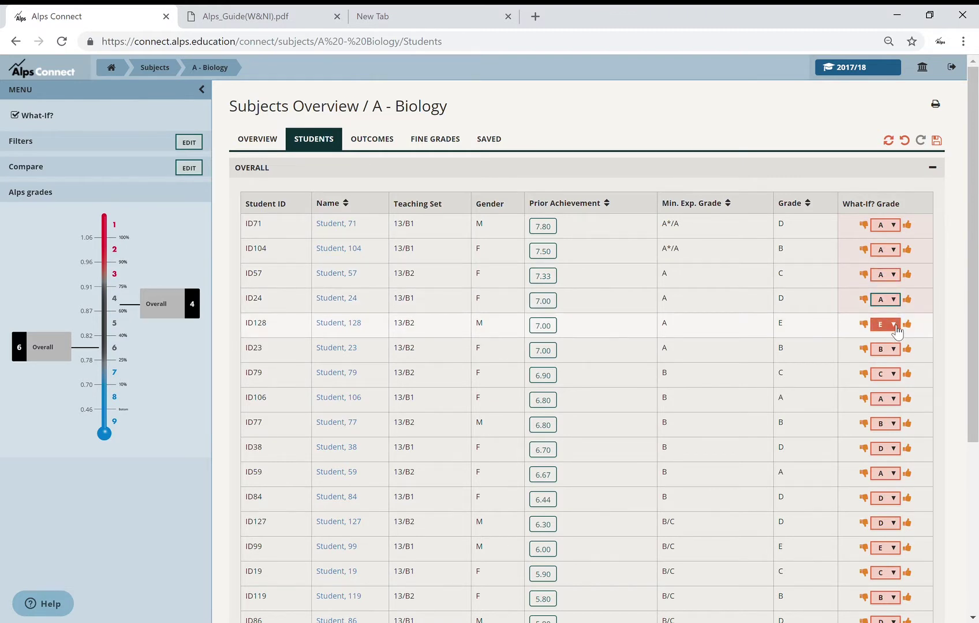
pyautogui.click(886, 327)
pyautogui.click(885, 363)
pyautogui.click(892, 353)
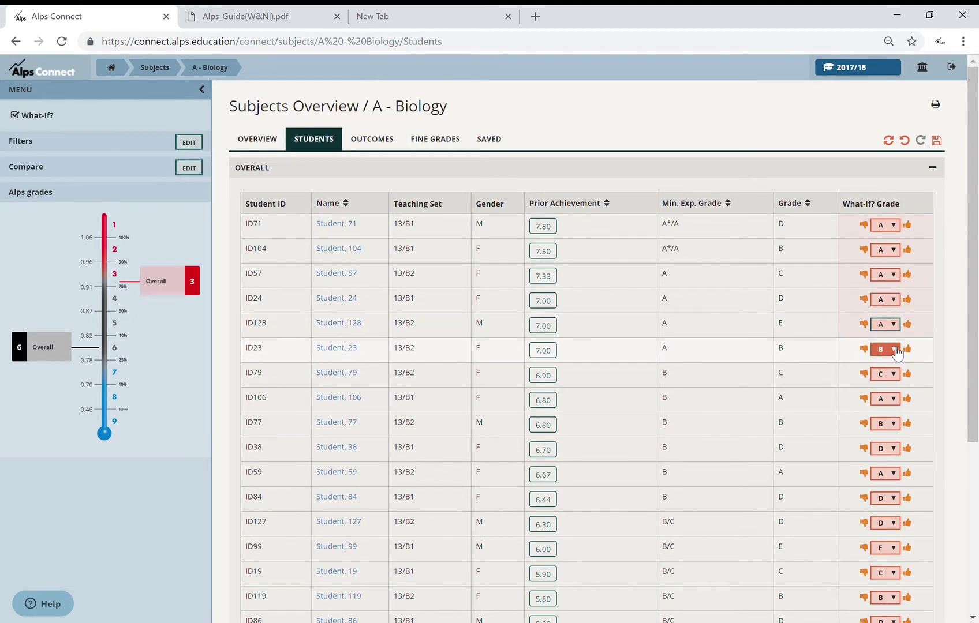
pyautogui.click(887, 390)
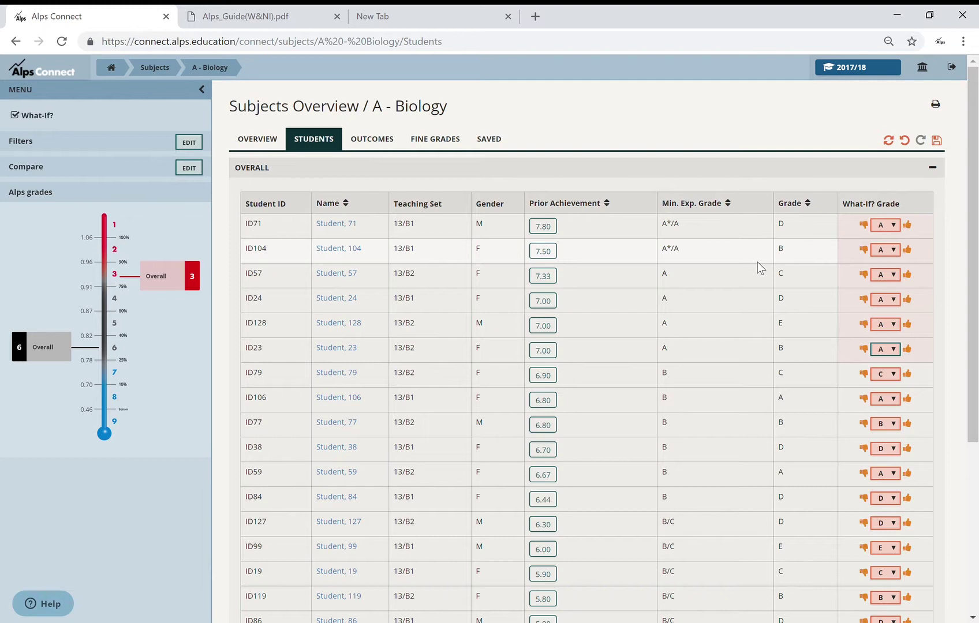
pyautogui.click(888, 141)
# On the Biology Outcomes page, move E grades up to D in the What-If table, then reset
pyautogui.click(371, 142)
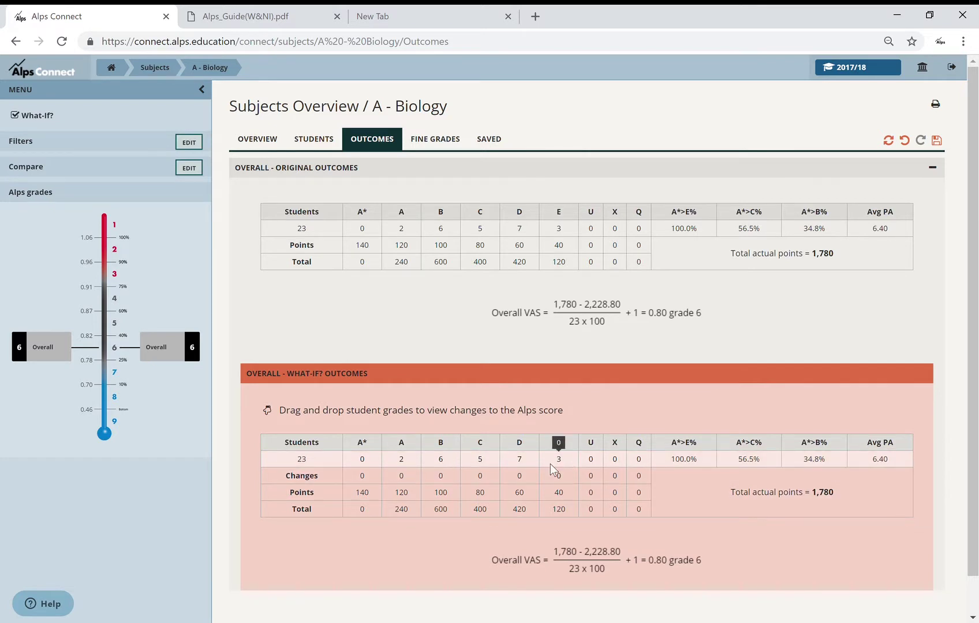
pyautogui.moveTo(559, 460); pyautogui.dragTo(513, 460)
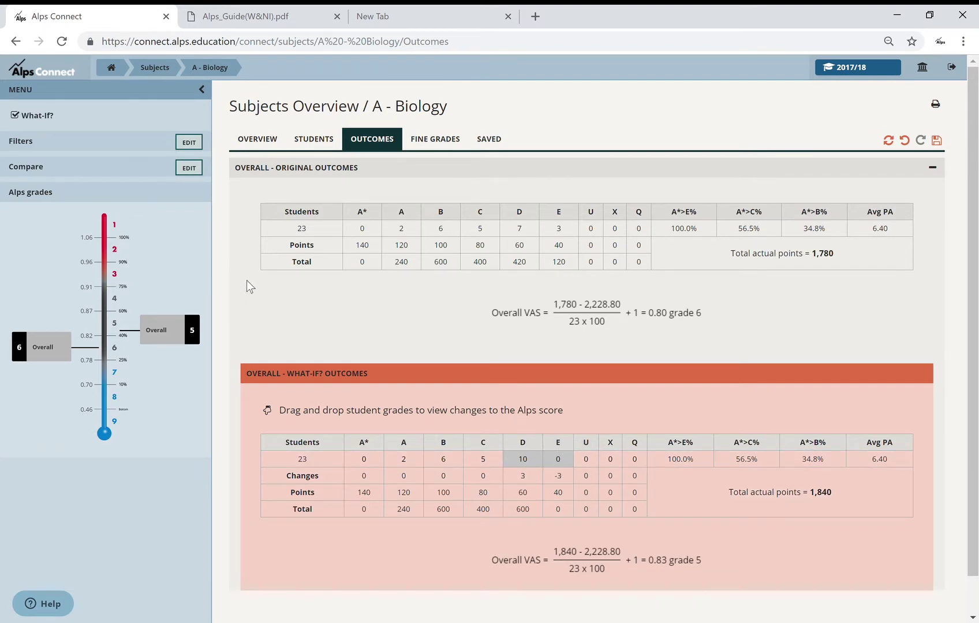
pyautogui.click(887, 141)
# Open Student Performance and filter it to Biology students' grades in every subject
pyautogui.click(110, 67)
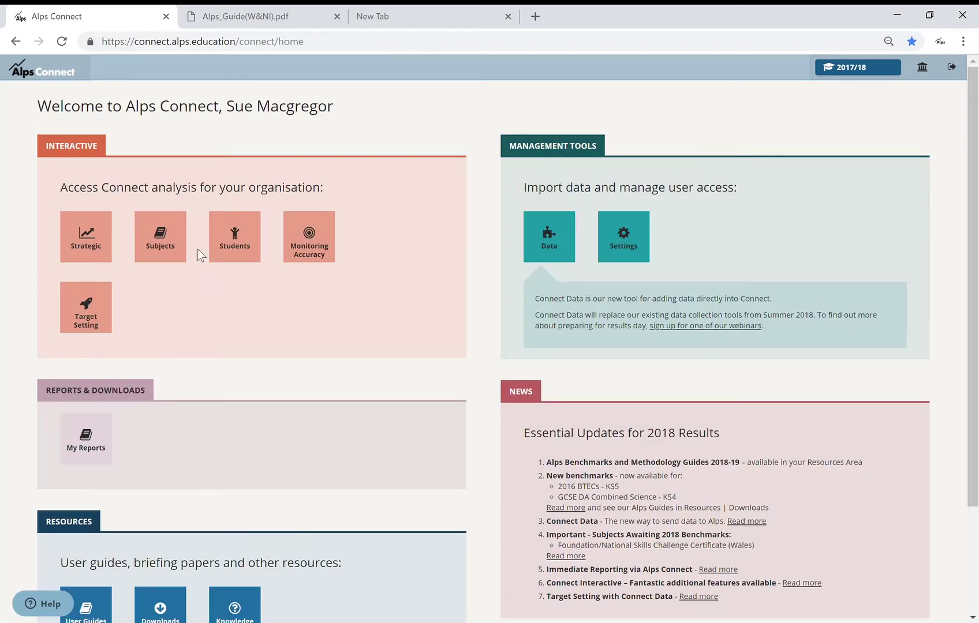
pyautogui.click(250, 239)
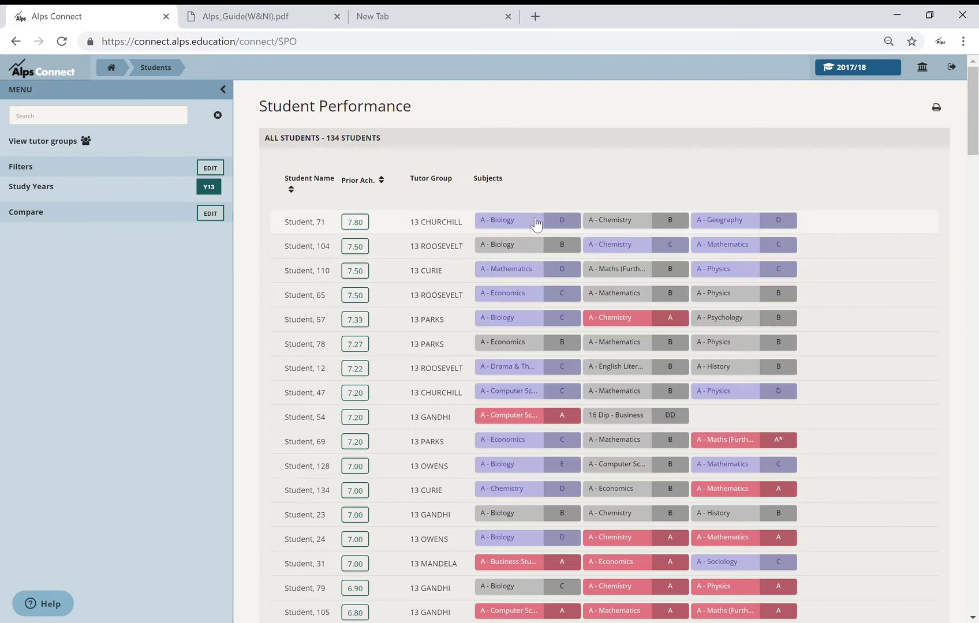
pyautogui.moveTo(535, 224); pyautogui.dragTo(328, 237)
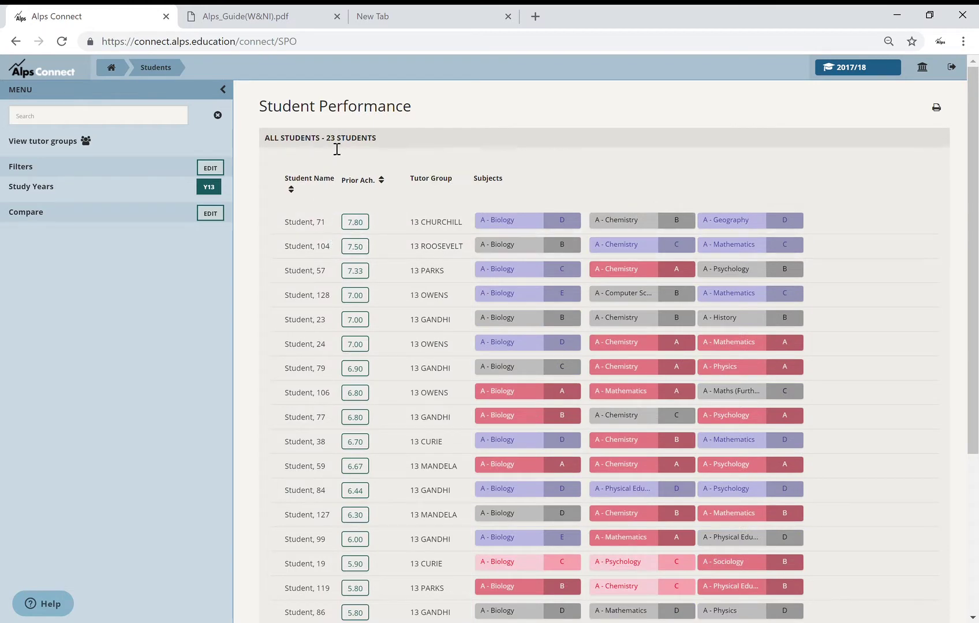
pyautogui.scroll(-2, 508, 383)
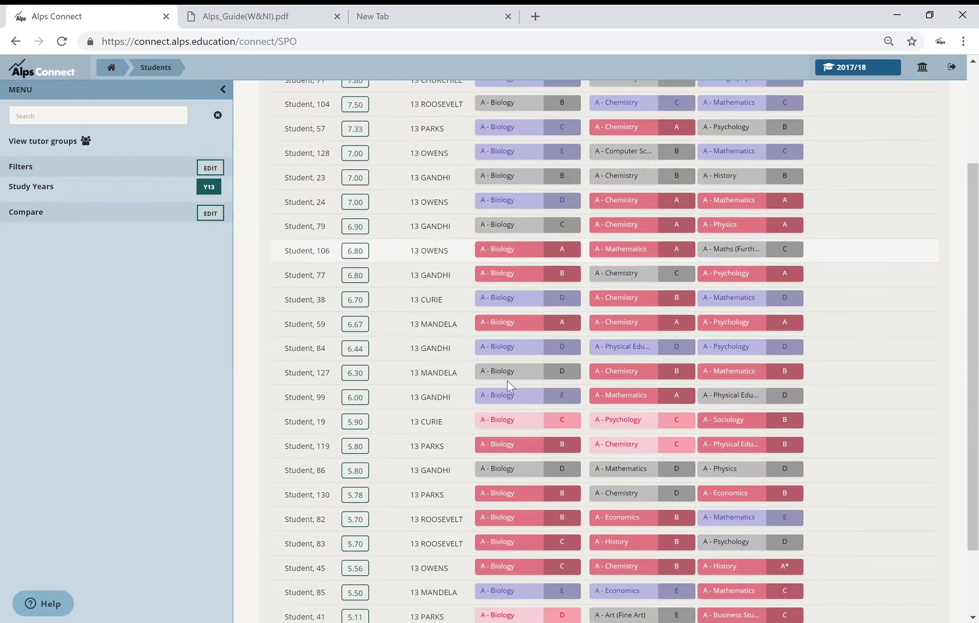
pyautogui.scroll(-2, 506, 380)
pyautogui.scroll(3, 507, 380)
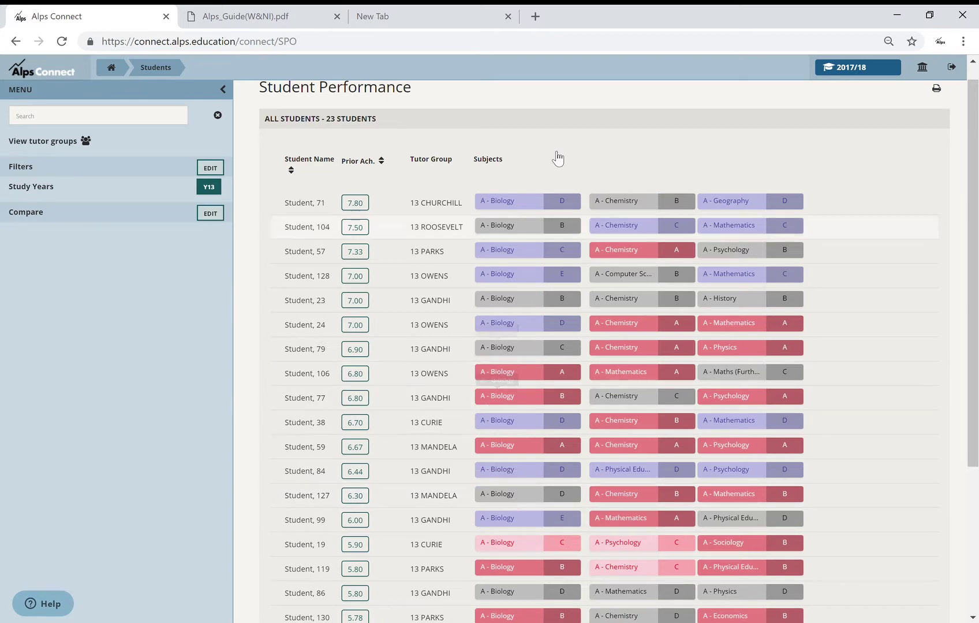
# Open Monitoring Accuracy from the home page and switch to the In-Year trends view
pyautogui.click(115, 66)
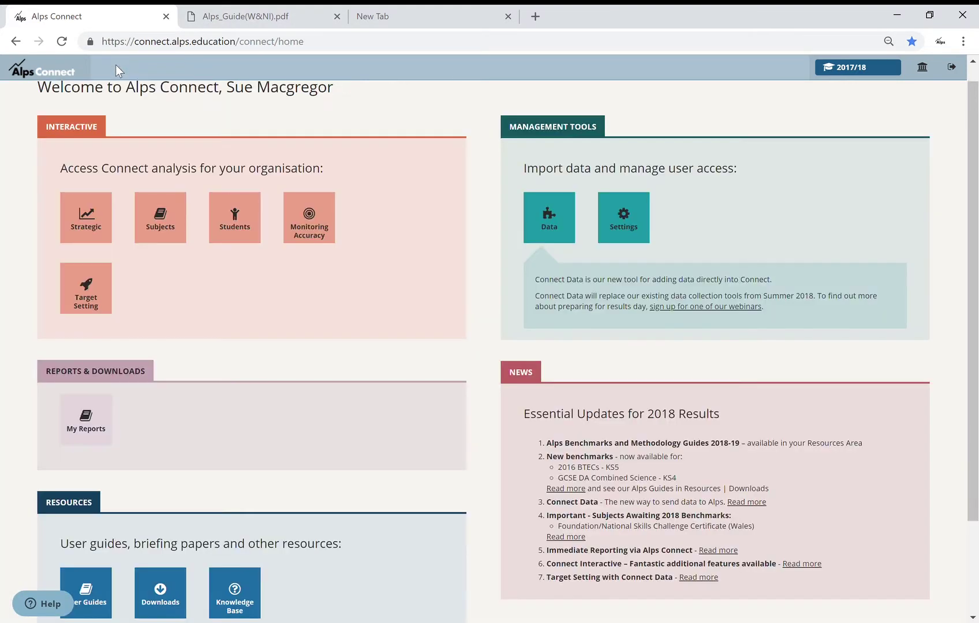
pyautogui.click(317, 225)
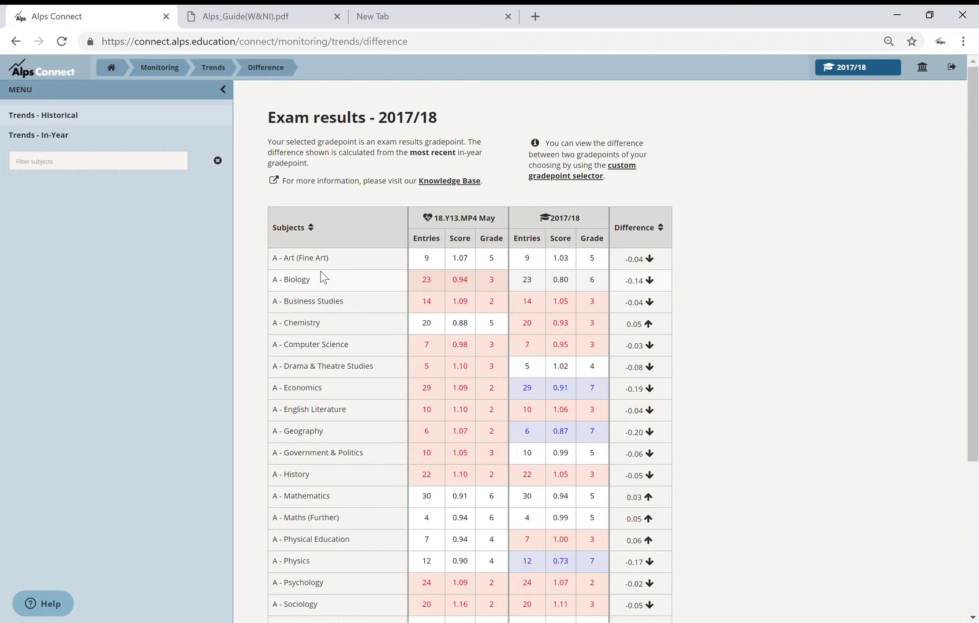
pyautogui.click(64, 137)
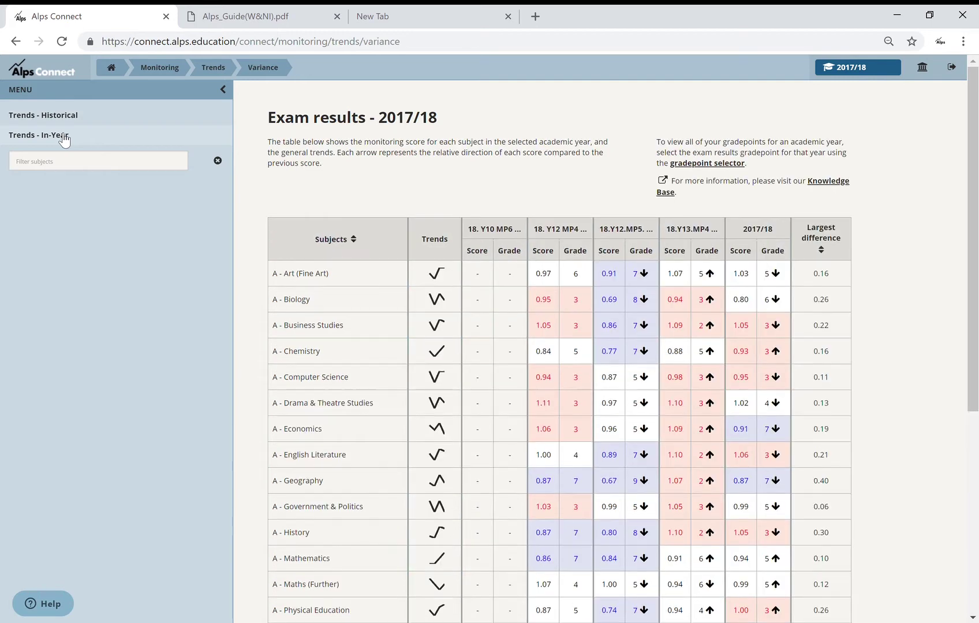
# Add a custom 18.Y13.MP4 May gradepoint comparison, then plot Biology set 13/B1 on the monitoring graph
pyautogui.click(64, 115)
pyautogui.click(65, 135)
pyautogui.click(860, 65)
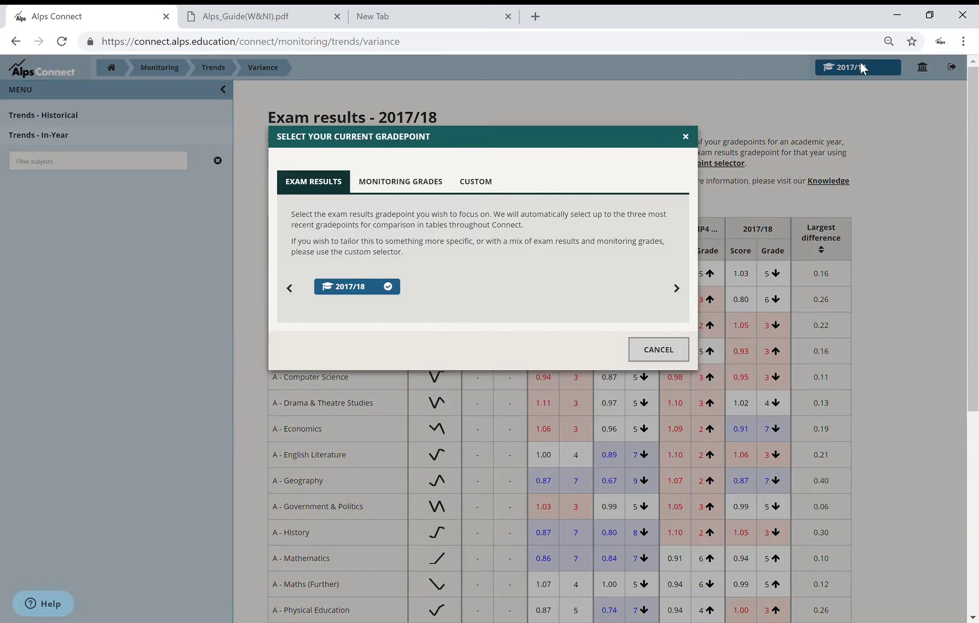
pyautogui.click(493, 187)
pyautogui.click(557, 270)
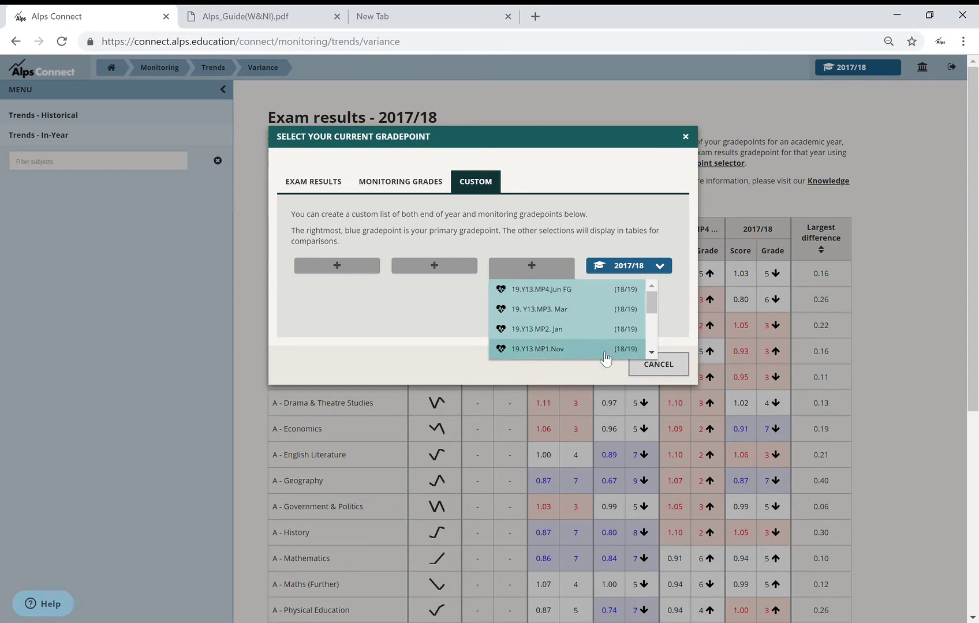
pyautogui.scroll(-1, 649, 351)
pyautogui.click(649, 351)
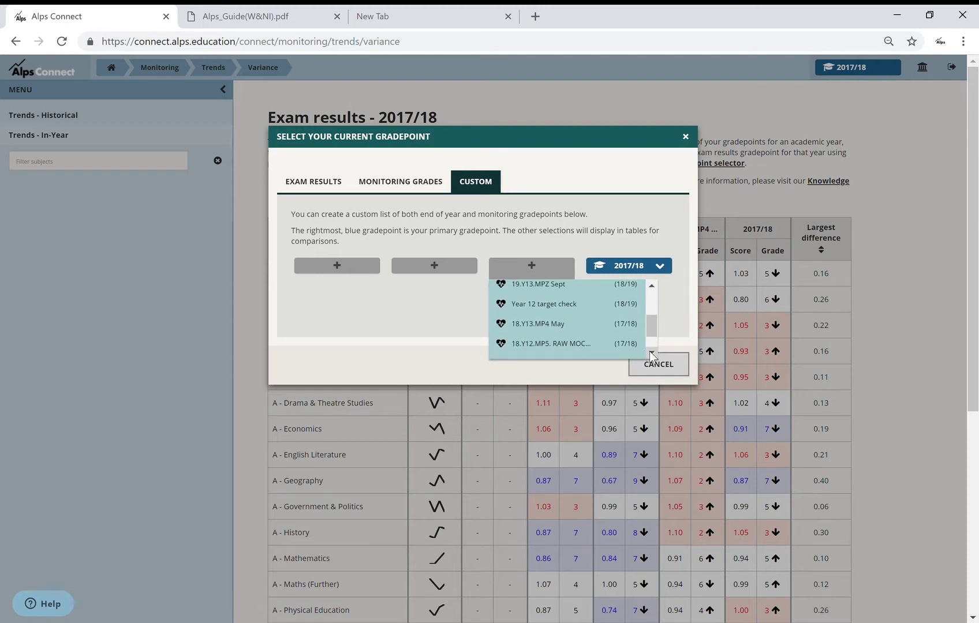
pyautogui.click(575, 339)
pyautogui.click(595, 367)
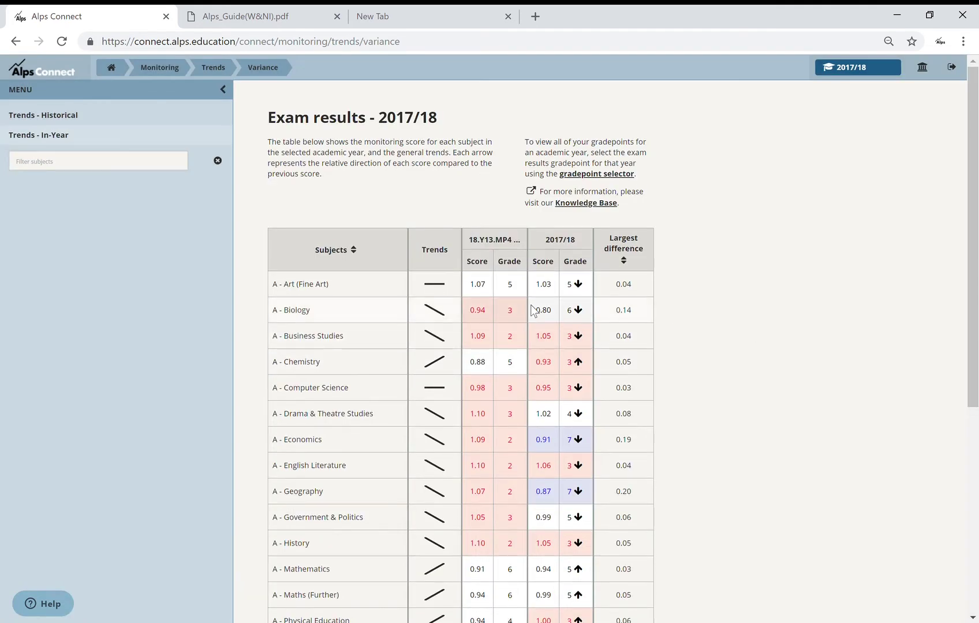
pyautogui.click(305, 312)
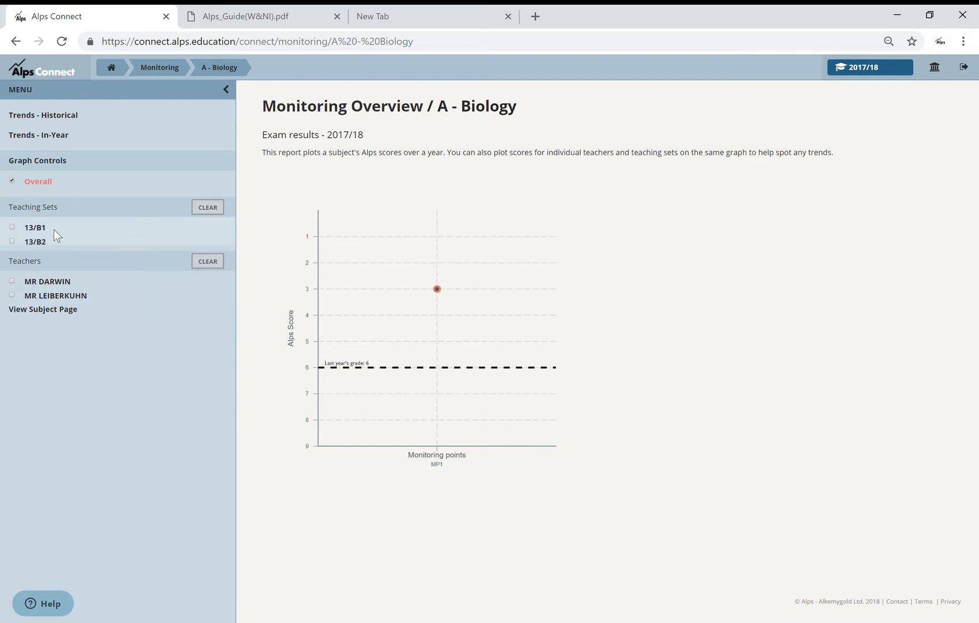
pyautogui.click(12, 227)
# Add the 13/B2 teaching set to the Biology monitoring graph alongside the overall score
pyautogui.click(11, 240)
# Return from the Biology monitoring graph to the 2017/18 home dashboard via the breadcrumbs
pyautogui.click(157, 70)
pyautogui.click(114, 70)
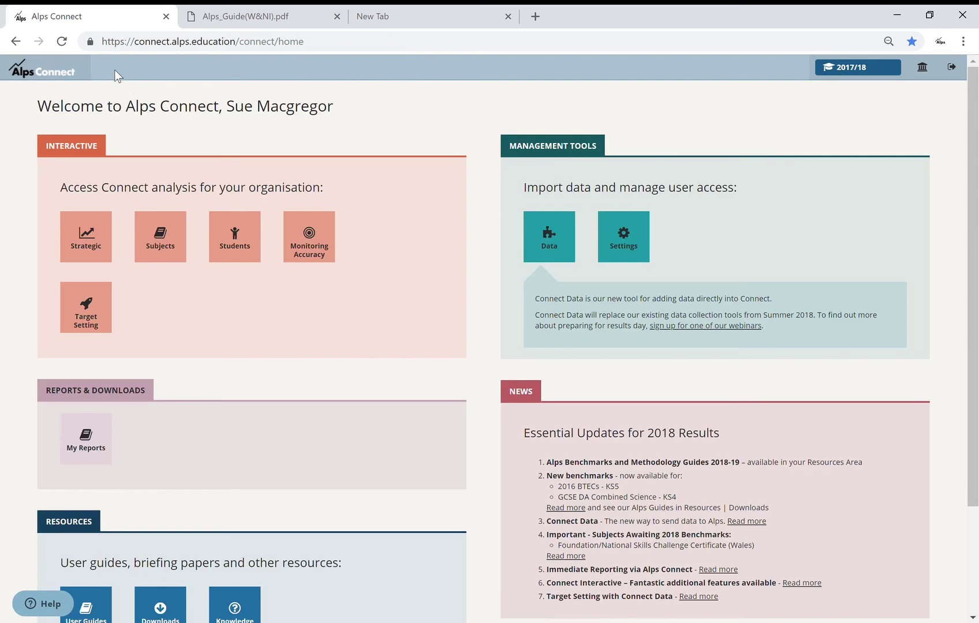